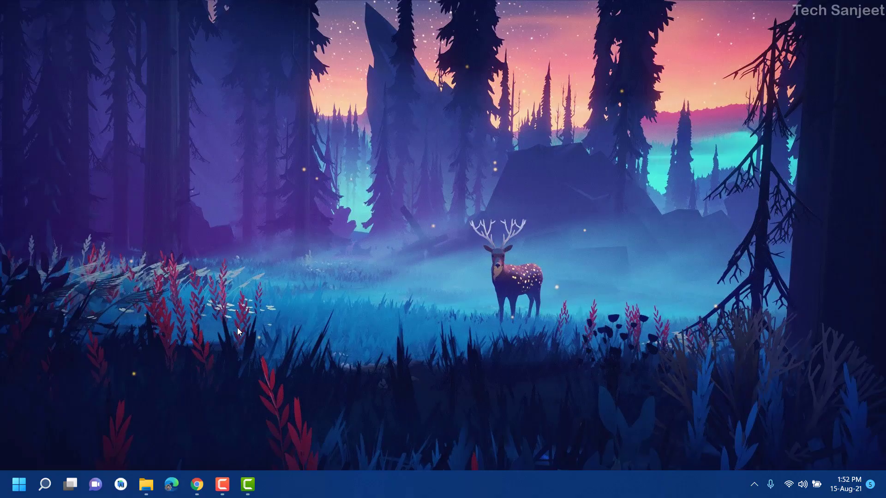
# Bring up Chrome on the Intel drivers page and start the automatic driver update assistant.
pyautogui.click(197, 484)
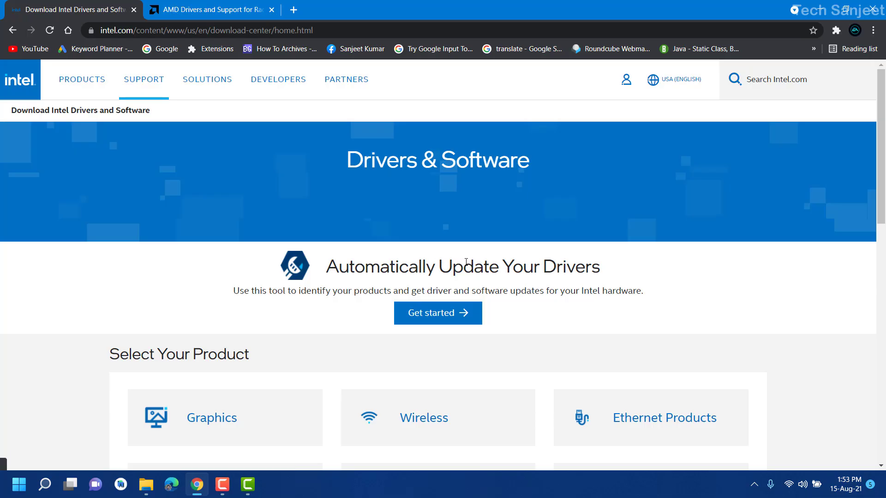
pyautogui.click(438, 313)
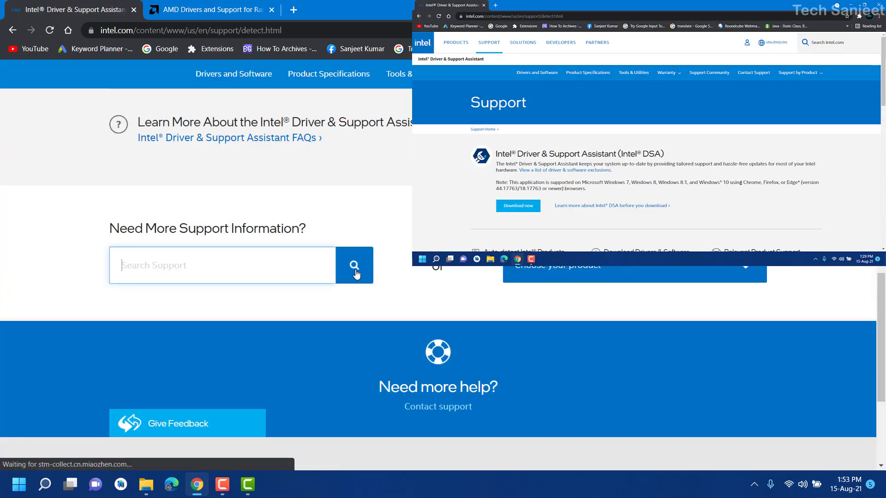
pyautogui.scroll(-8, 319, 284)
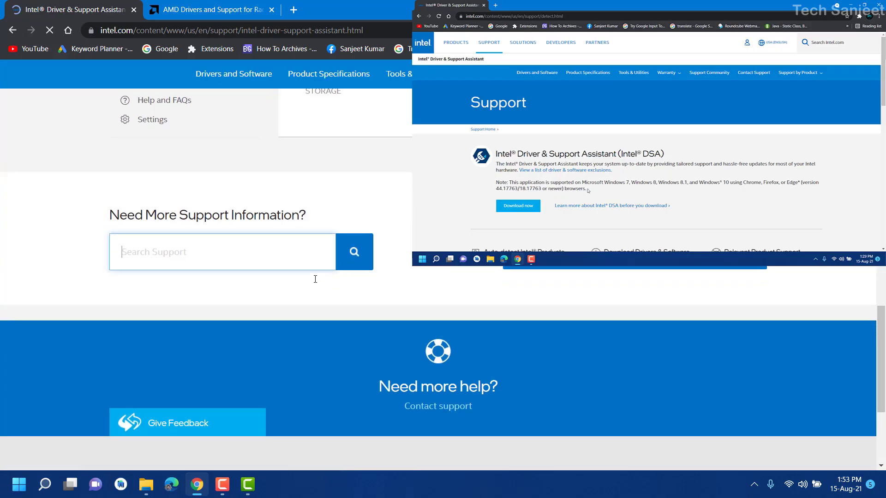
pyautogui.scroll(1, 303, 281)
pyautogui.scroll(5, 302, 280)
pyautogui.scroll(5, 243, 264)
pyautogui.scroll(3, 222, 249)
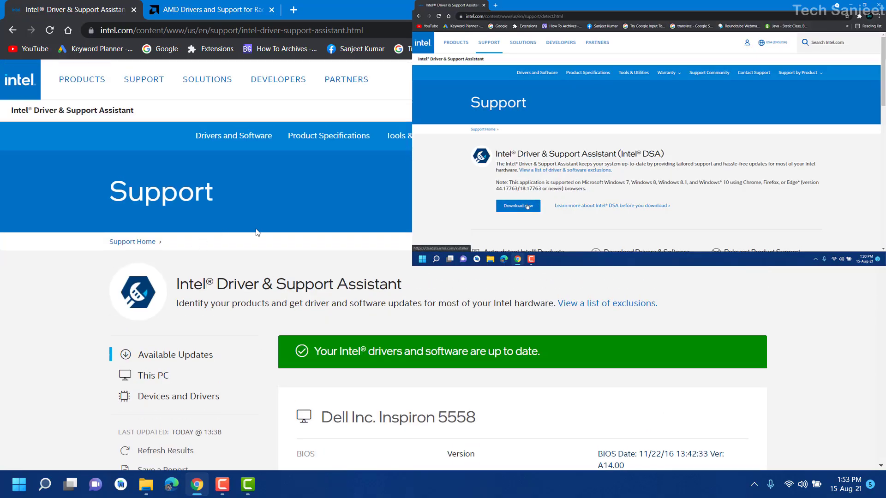
# Download the Intel Wireless Bluetooth for Windows 10 update and check the up-to-date banner.
pyautogui.press('super')
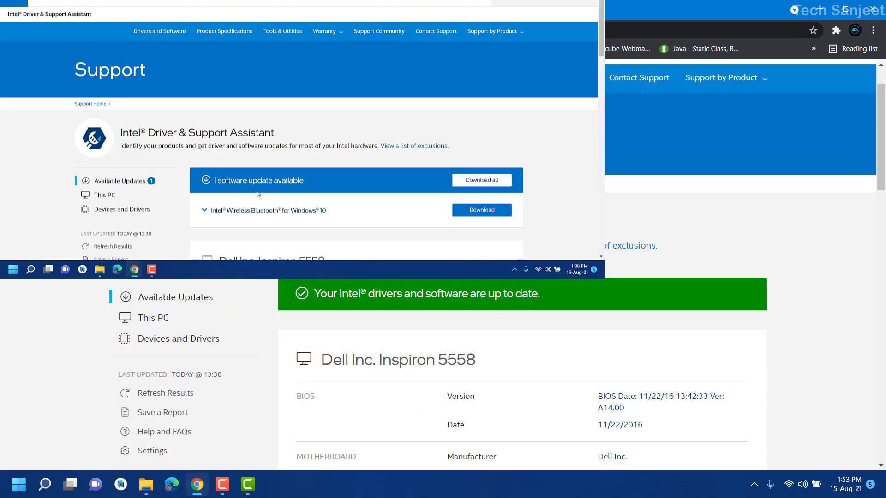
pyautogui.scroll(-1, 258, 194)
pyautogui.click(482, 171)
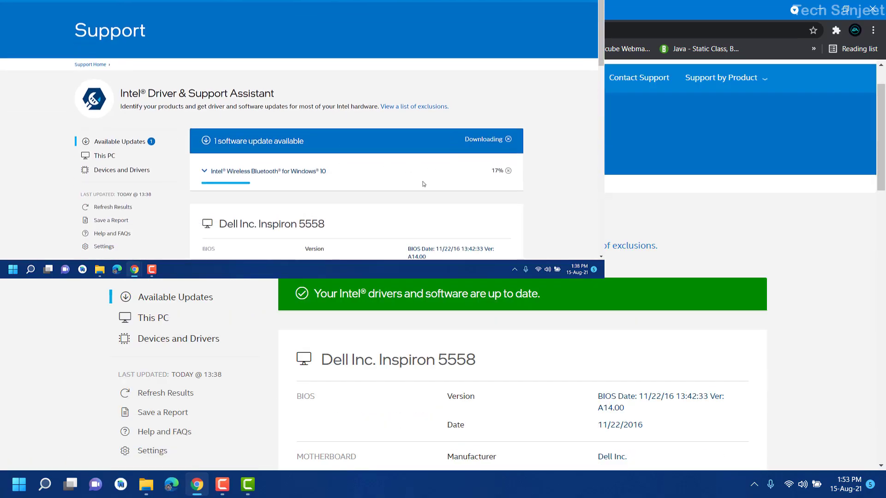
pyautogui.scroll(-1, 424, 184)
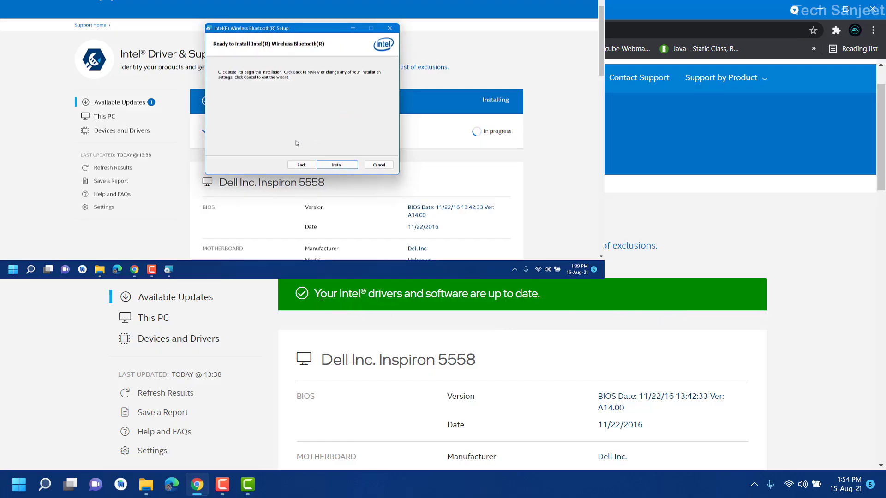
pyautogui.moveTo(315, 294); pyautogui.dragTo(527, 293)
pyautogui.click(547, 292)
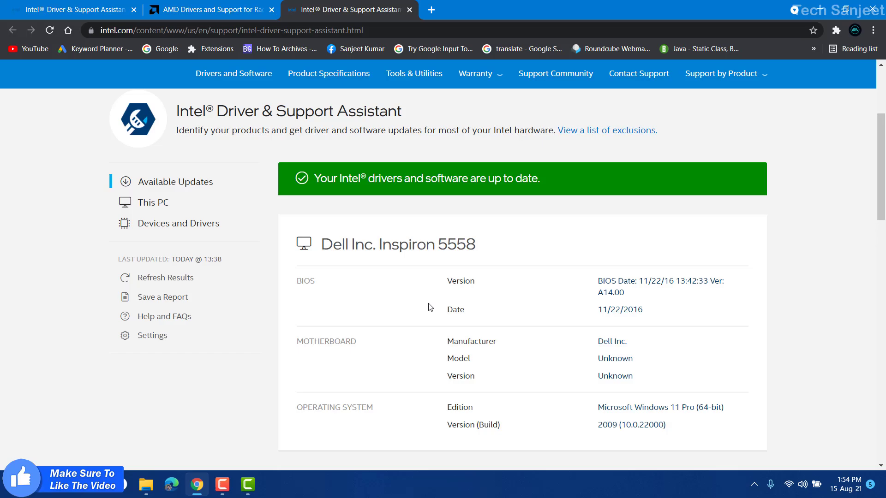
pyautogui.scroll(3, 429, 308)
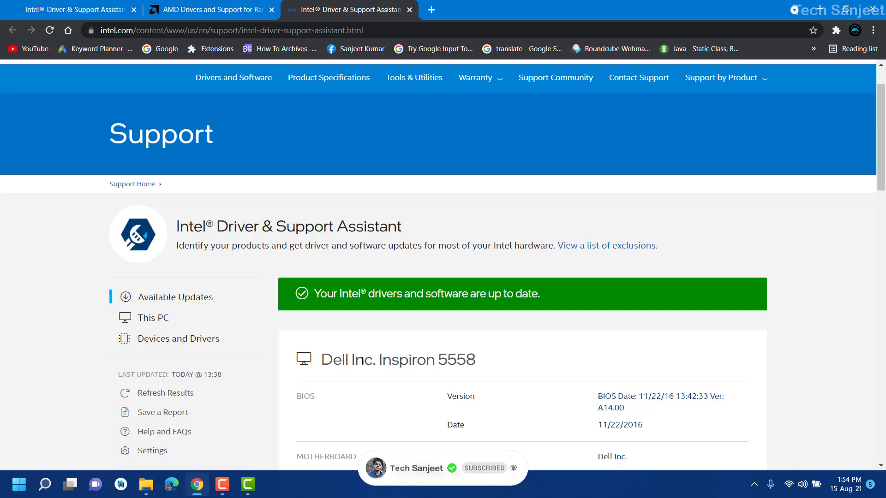
pyautogui.scroll(-8, 442, 239)
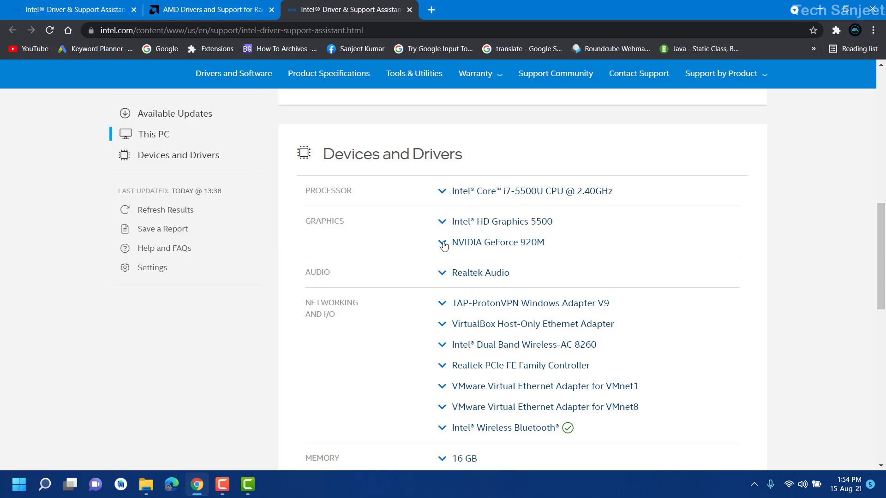
pyautogui.click(443, 243)
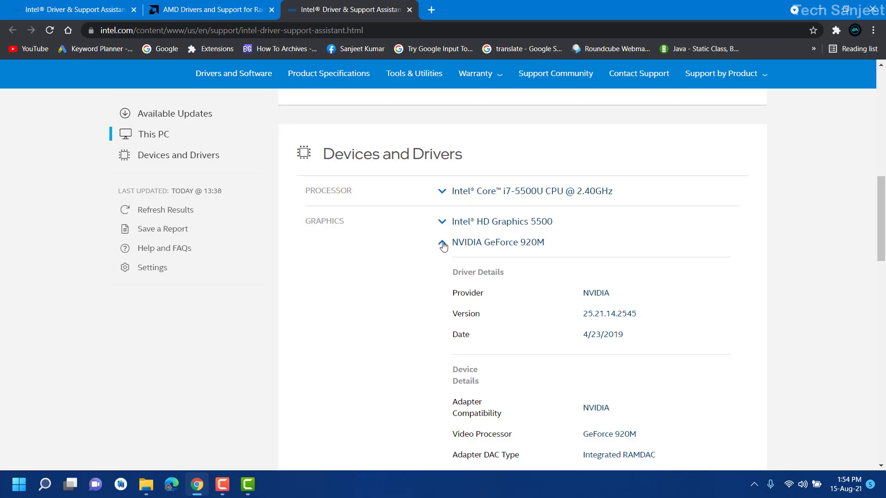
pyautogui.click(444, 245)
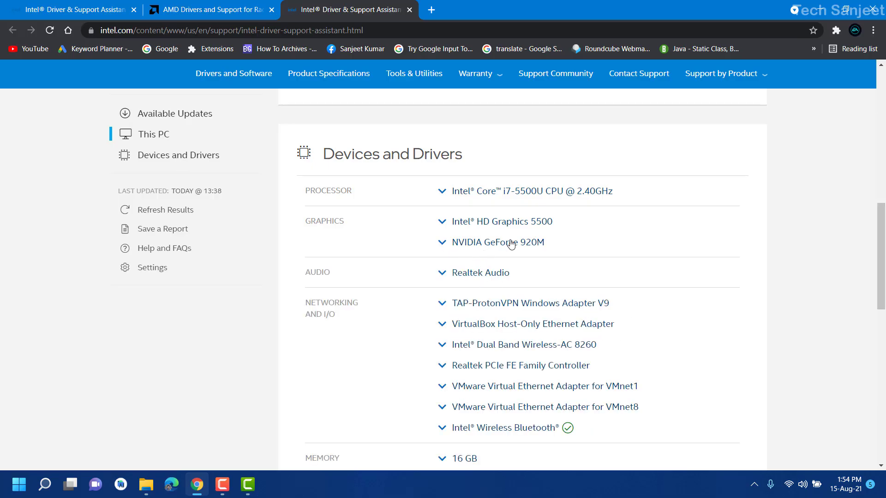
pyautogui.scroll(2, 581, 236)
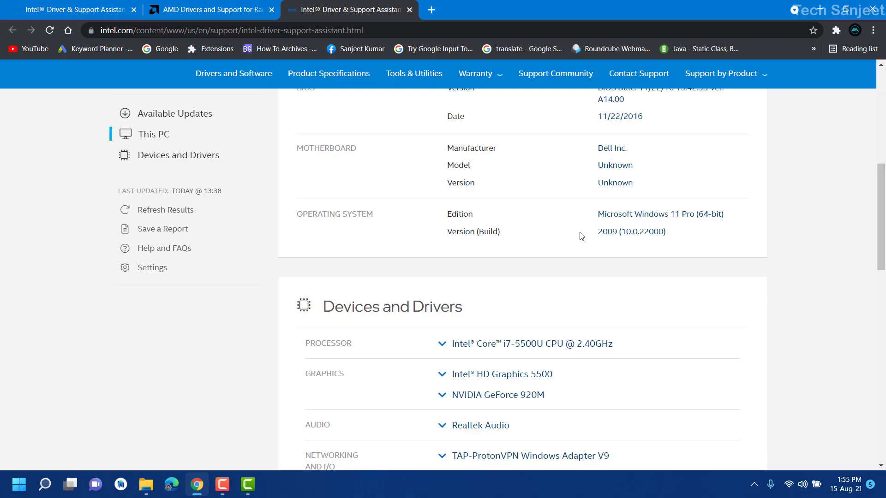
pyautogui.scroll(3, 582, 236)
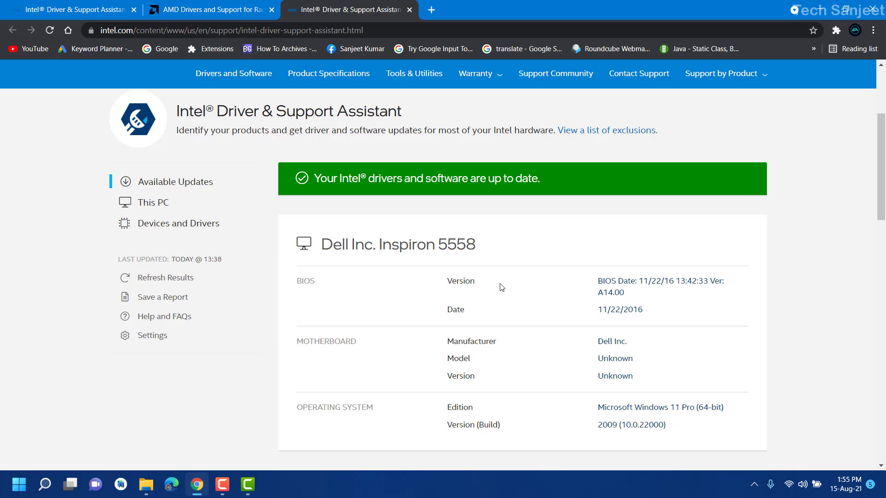
pyautogui.scroll(3, 501, 287)
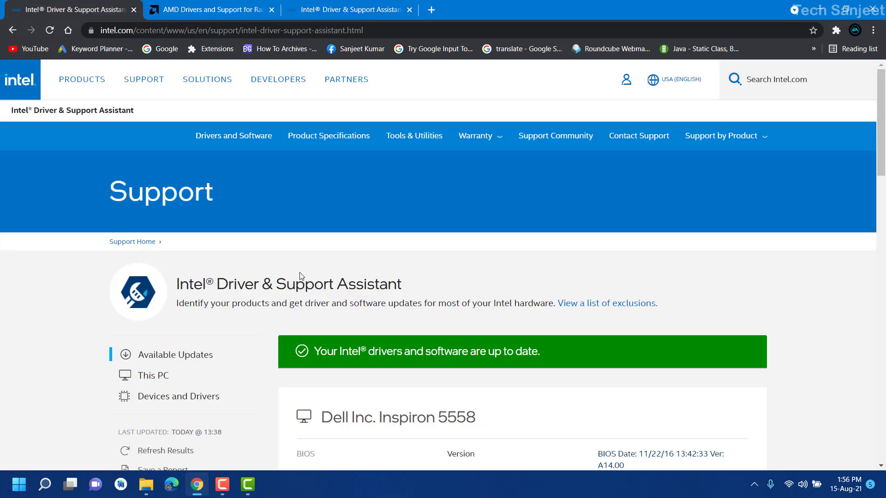